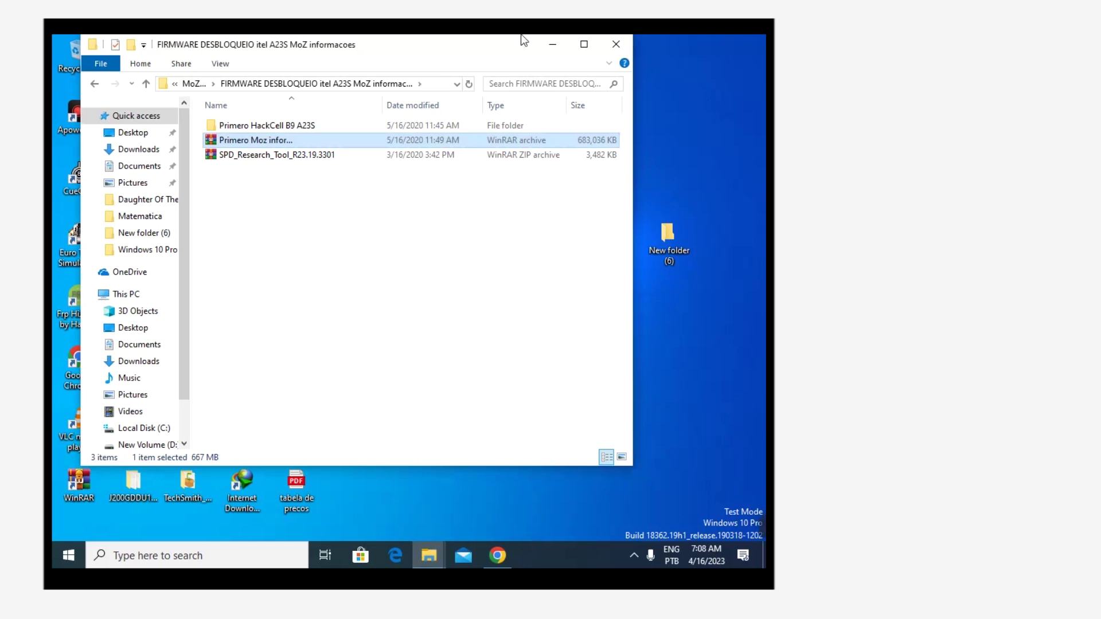
- Extract the SPD_Research_Tool_R23.19.3301 archive into the current folder
left_click(284, 154)
right_click(285, 161)
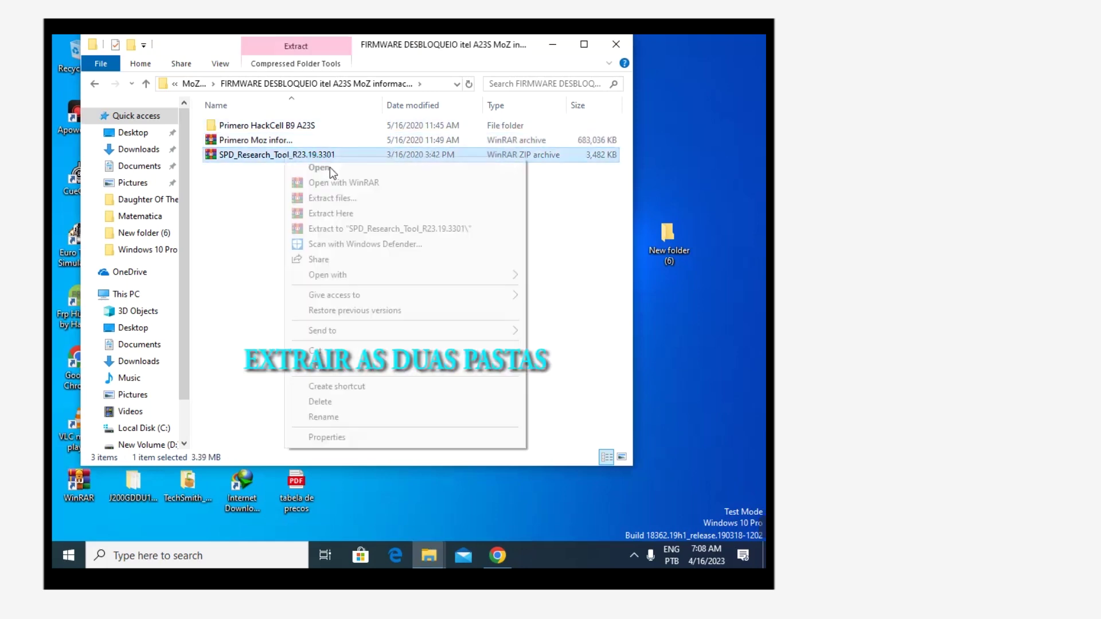
left_click(351, 214)
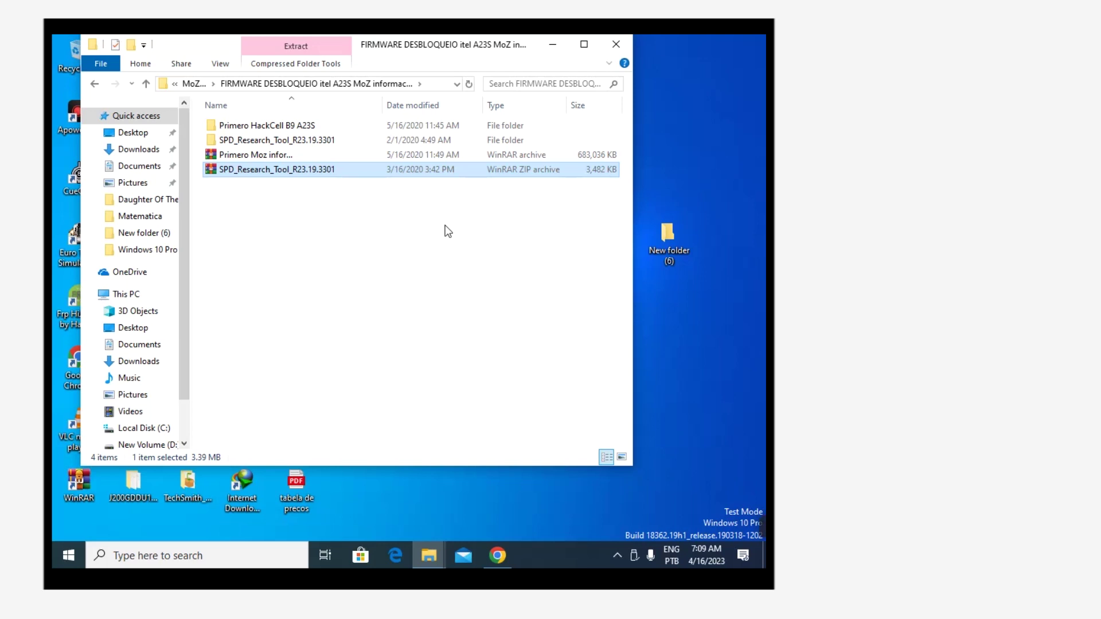
- Launch the ResearchDownload application from the extracted SPD_Research_Tool_R23.19.3301 folder and move its window higher on the desktop
double_click(277, 144)
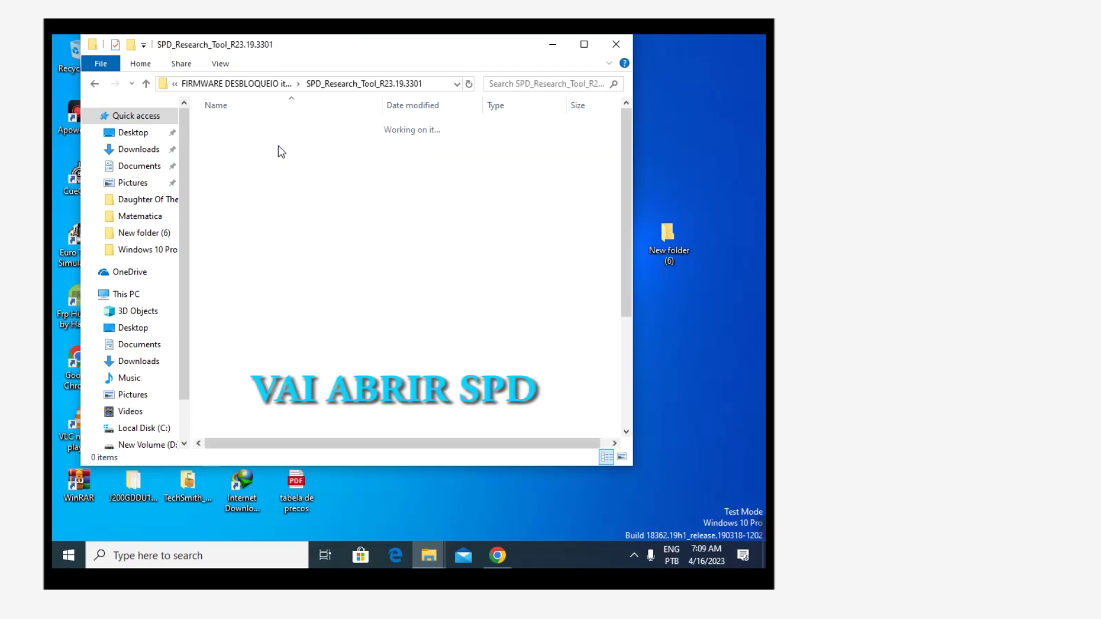
scroll(627, 276, "down", 1)
left_click_drag(627, 277, 629, 177)
scroll(620, 360, "down", 4)
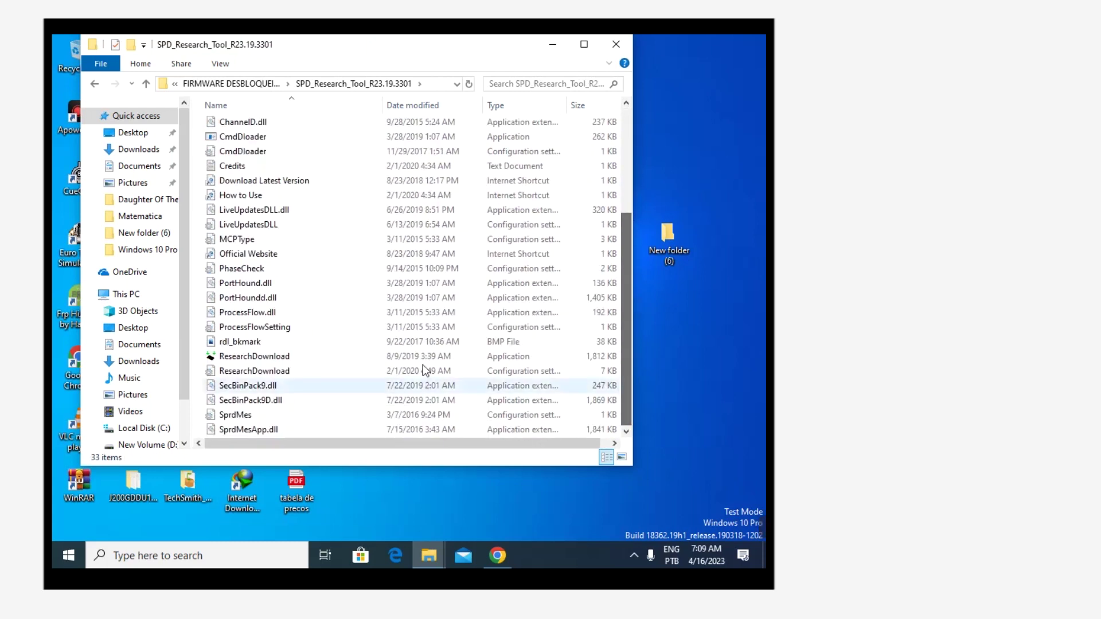
left_click(269, 357)
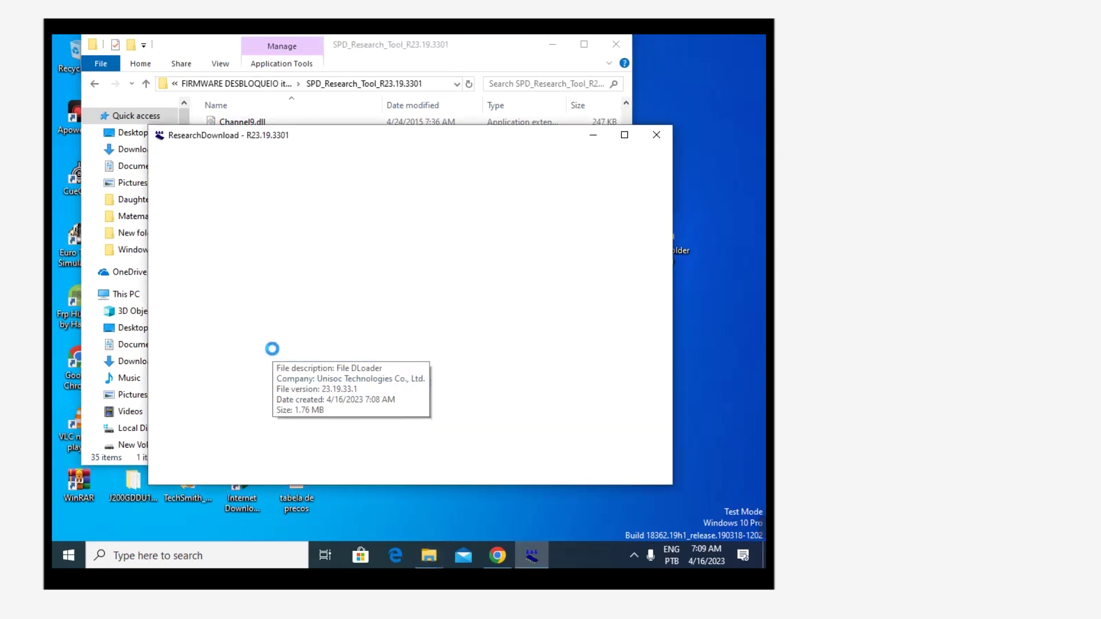
left_click_drag(426, 141, 427, 90)
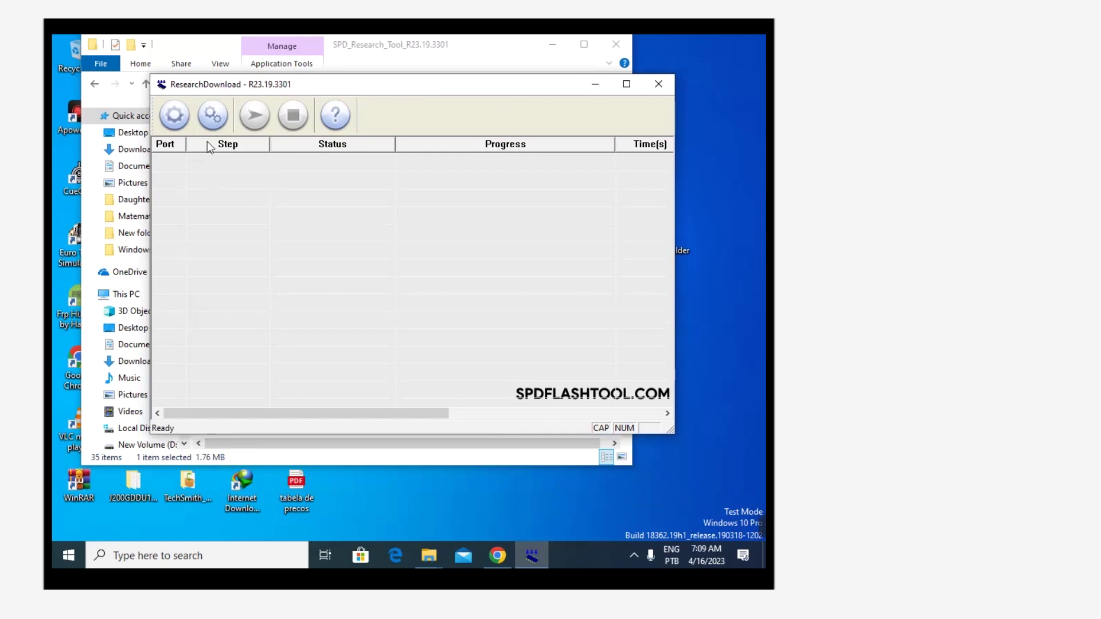
- Try to load the firmware packet file (.pac) from the Primero HackCell B9 A23S folder inside Desktop > A23S ITEL, and dismiss the error messages
left_click(182, 119)
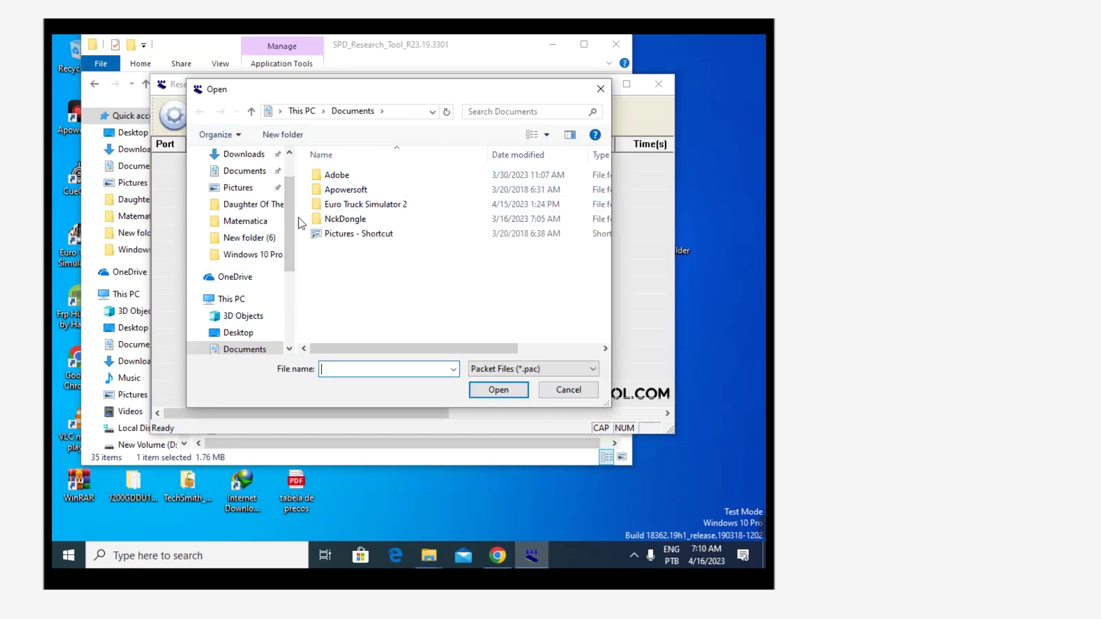
left_click(238, 333)
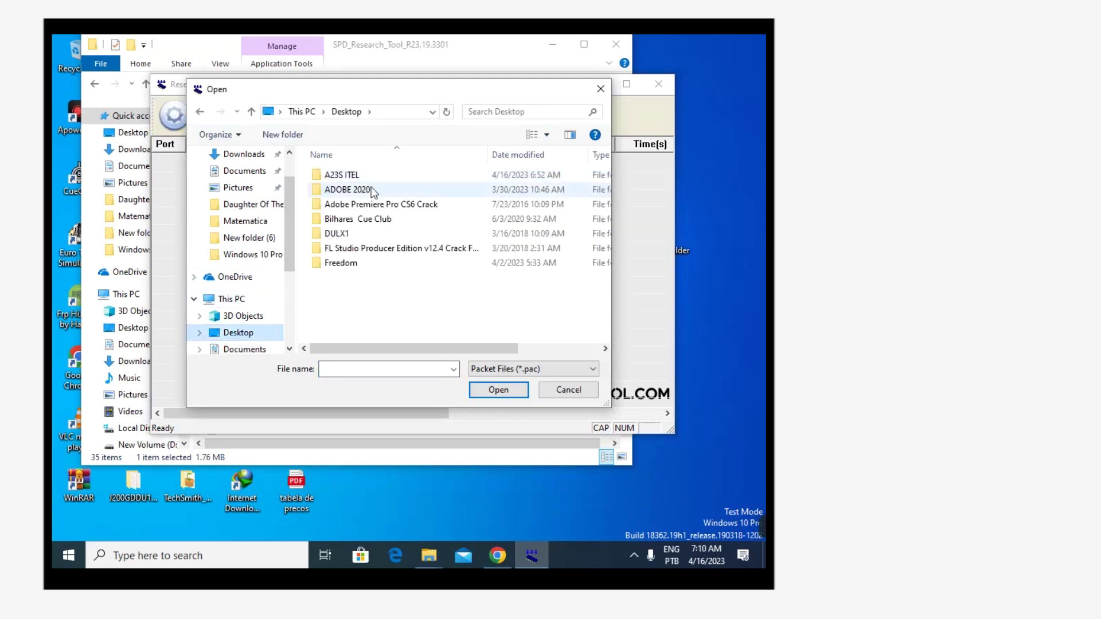
double_click(341, 176)
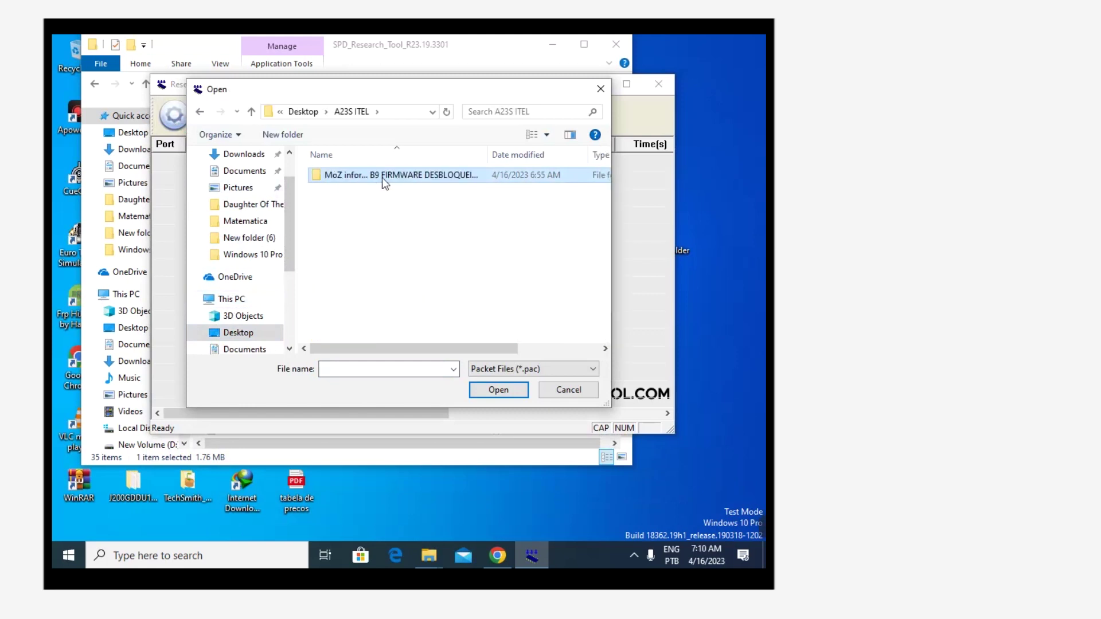
double_click(383, 178)
double_click(352, 189)
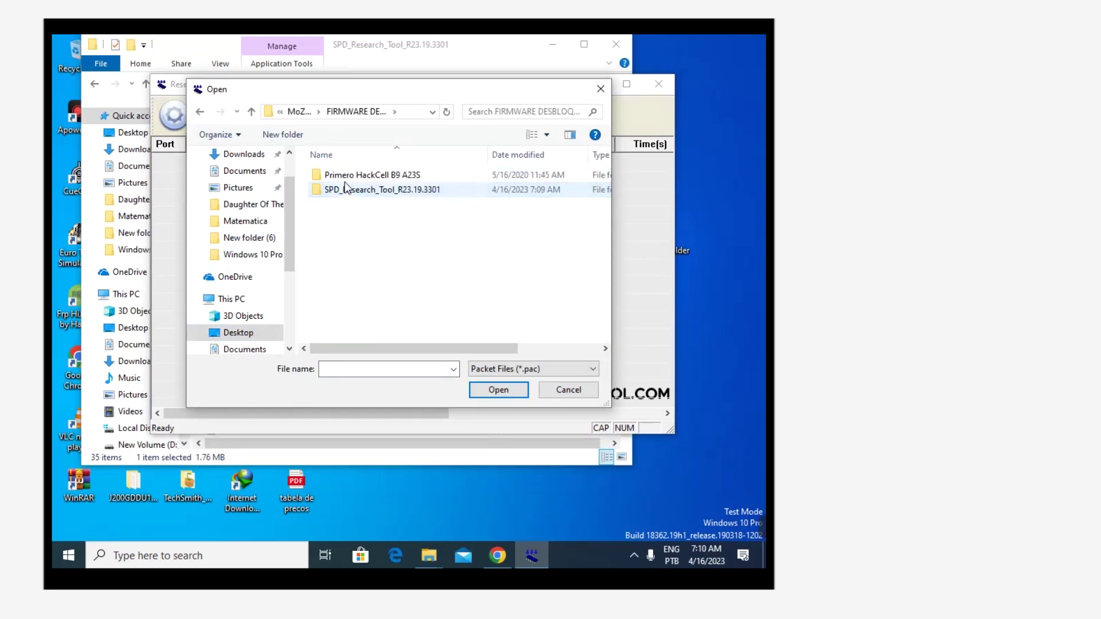
double_click(384, 177)
left_click(379, 176)
double_click(379, 176)
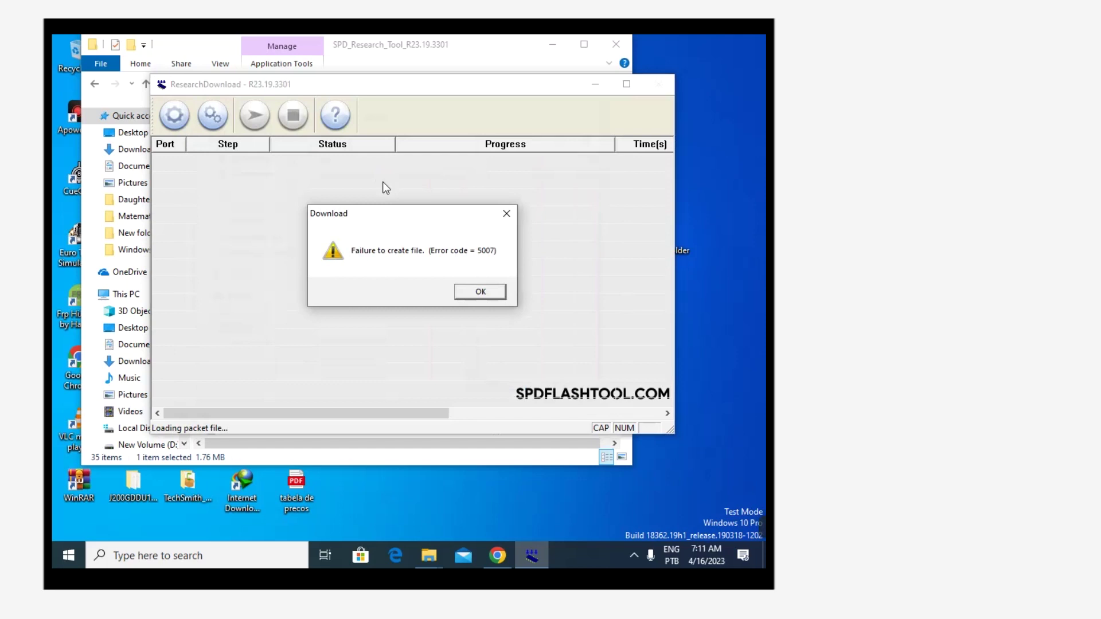
left_click(481, 292)
left_click(469, 291)
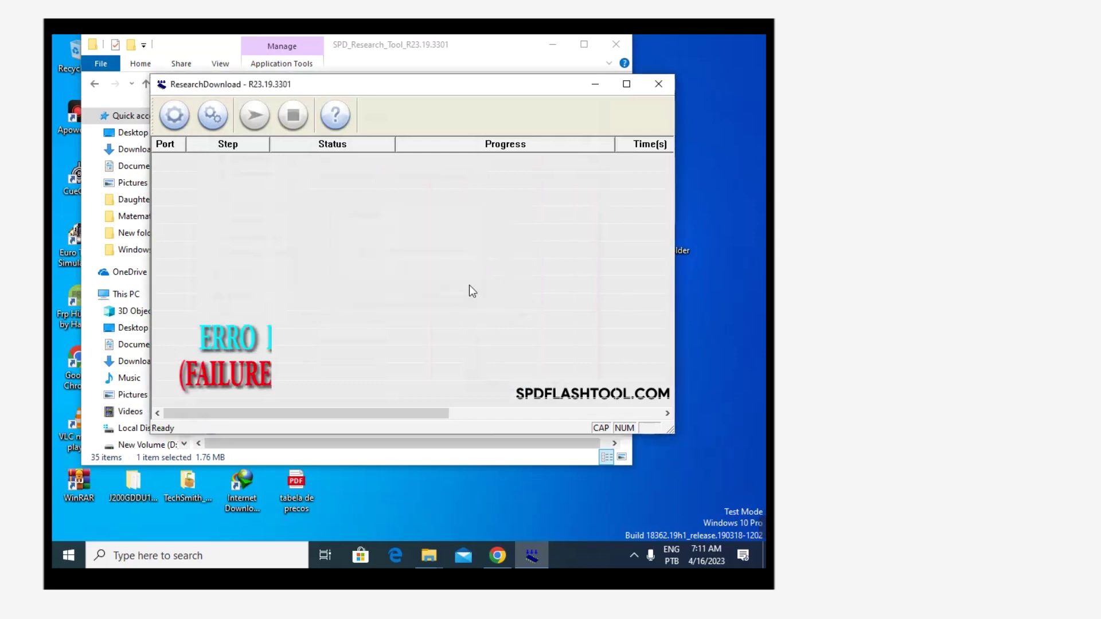
- Try loading the same .pac firmware packet again, dismiss the errors and close ResearchDownload R23.19.3301
left_click(172, 116)
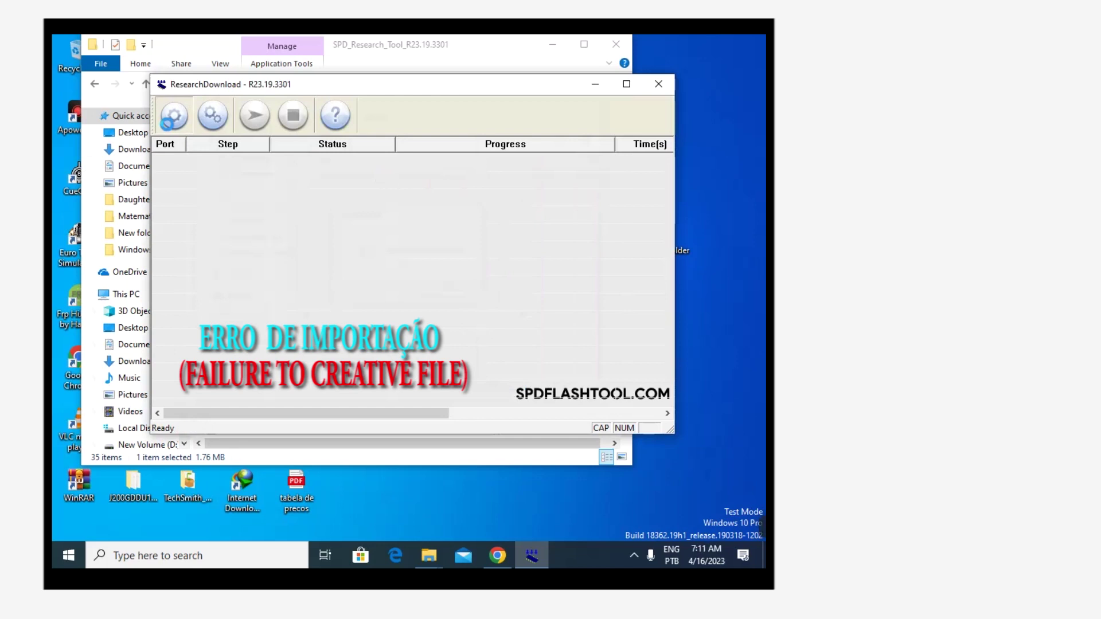
left_click(187, 116)
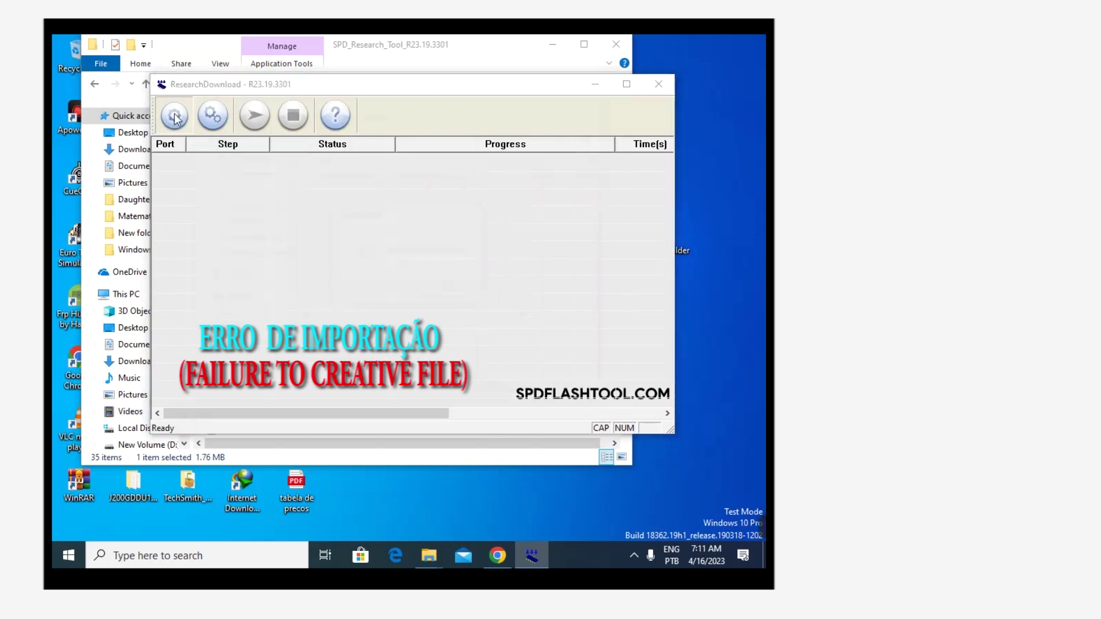
double_click(394, 175)
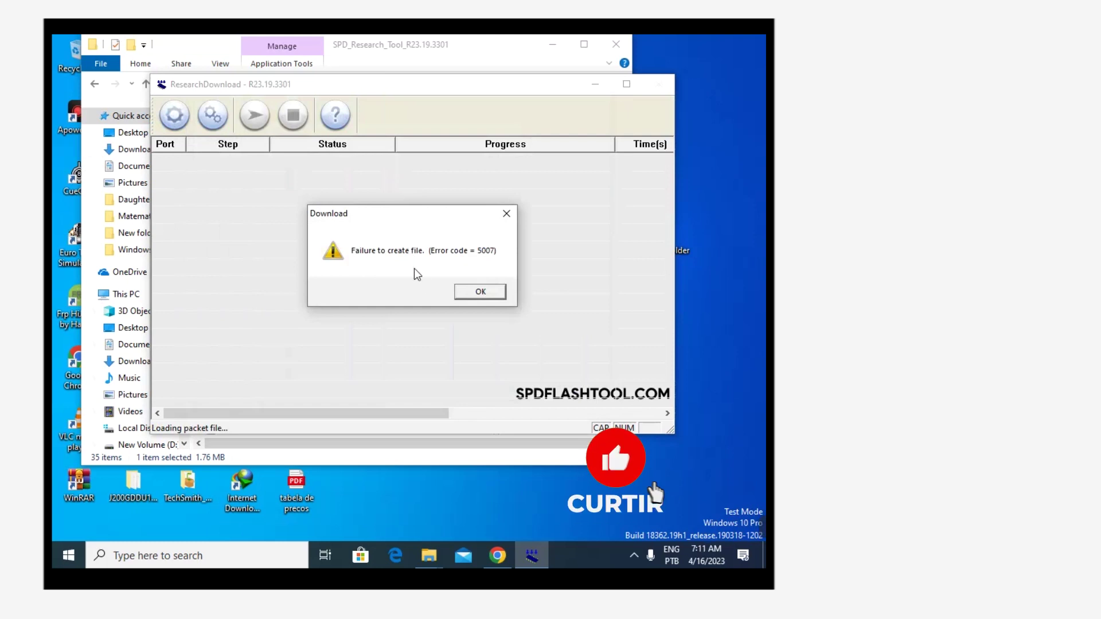
left_click(481, 292)
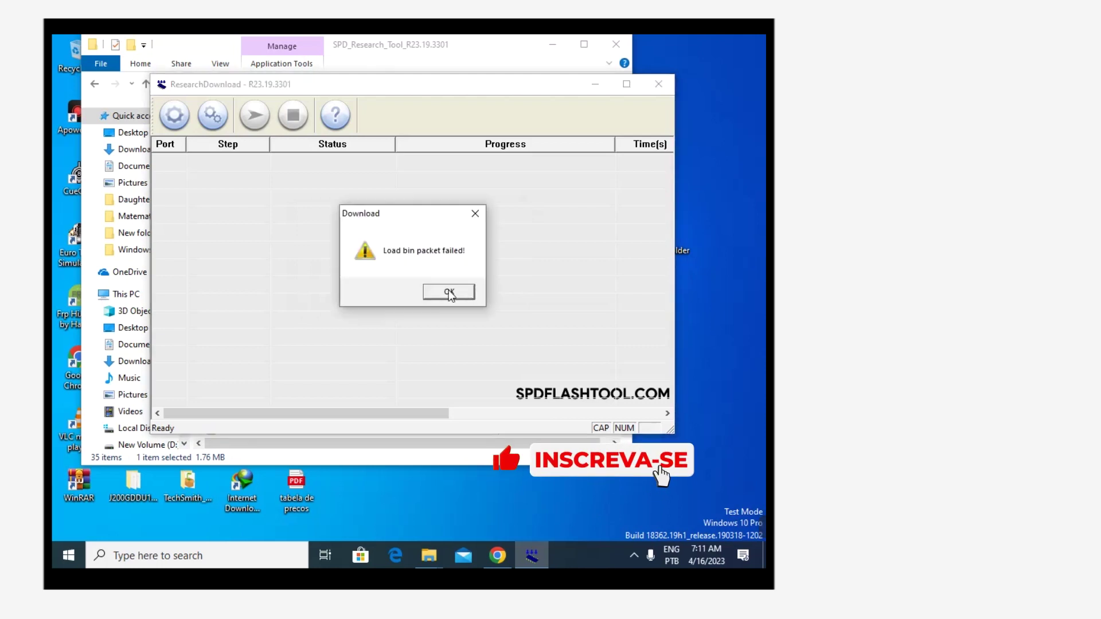
left_click(448, 292)
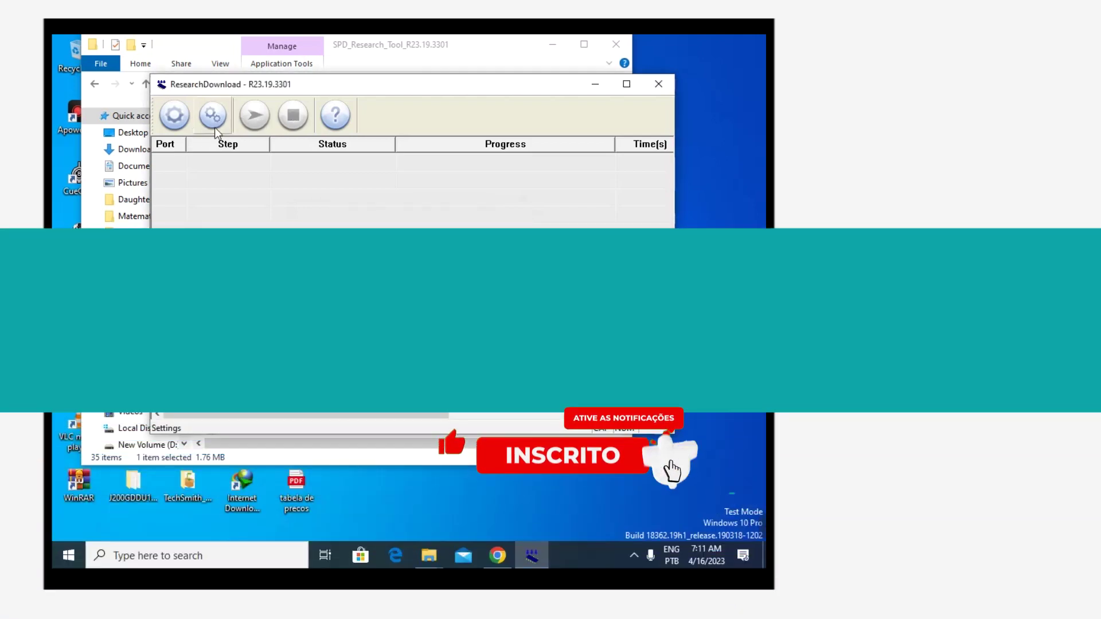
left_click(653, 90)
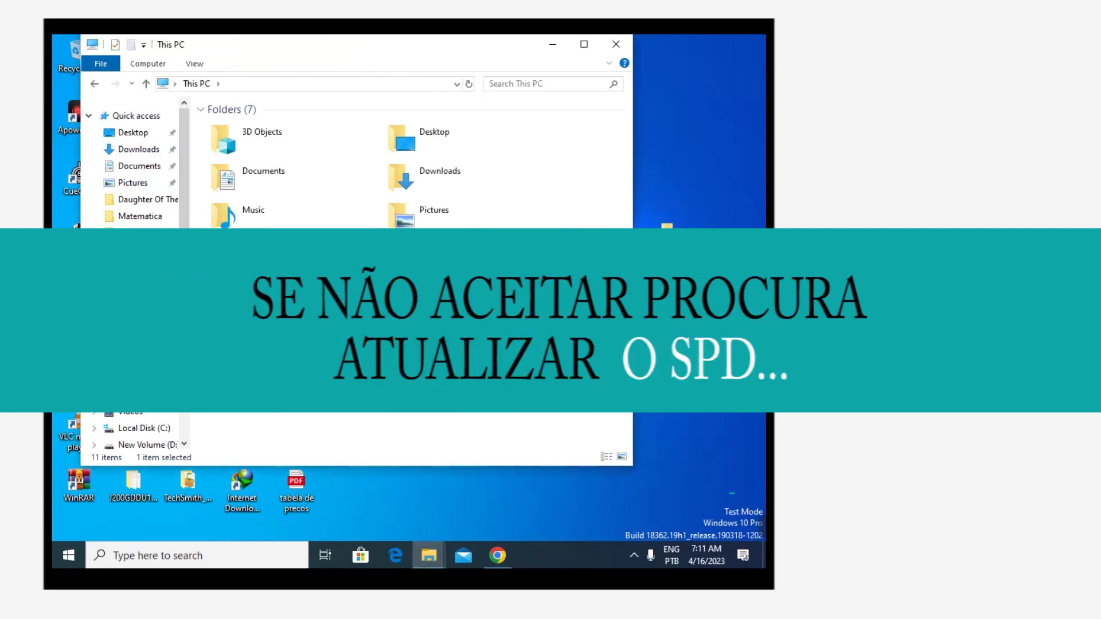
- Open the Software folder on the Novo volume (E:) drive in File Explorer
key("Return")
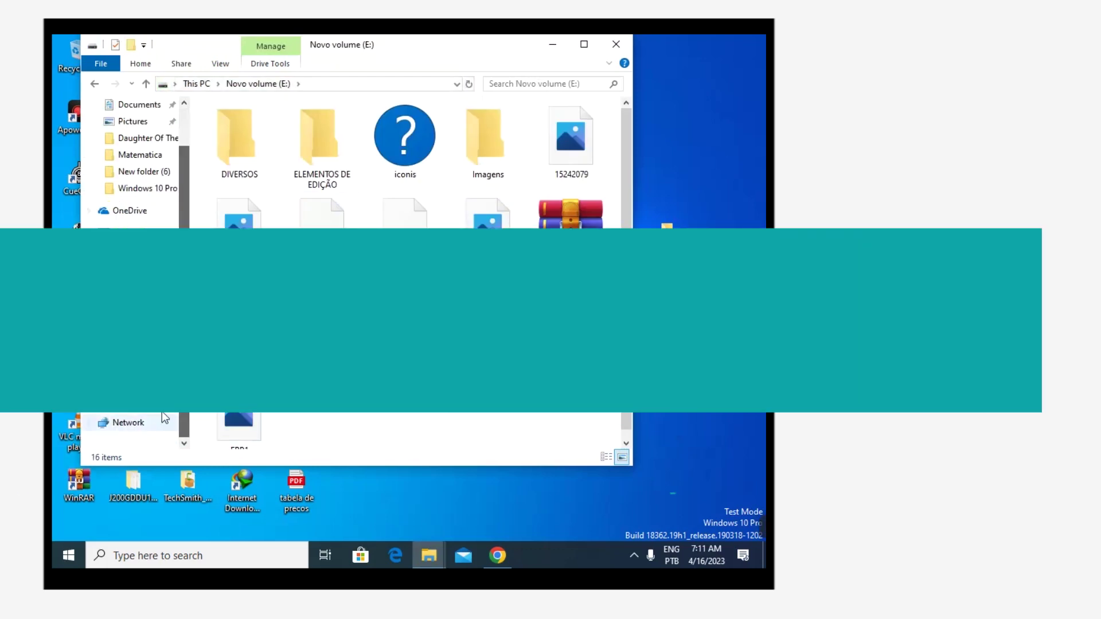
left_click(146, 84)
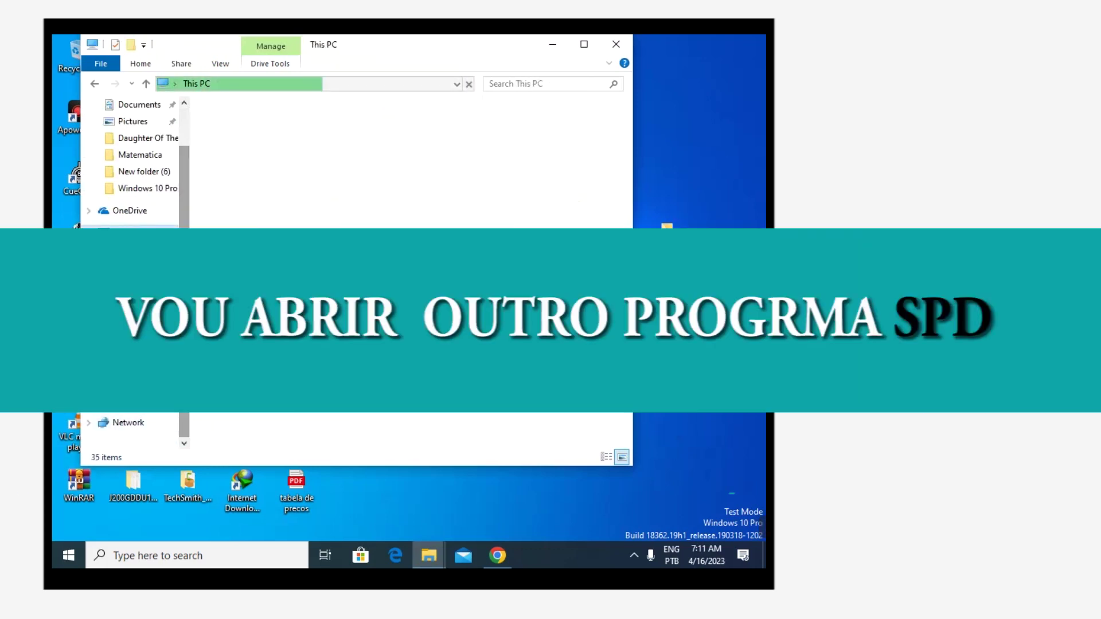
left_click(95, 83)
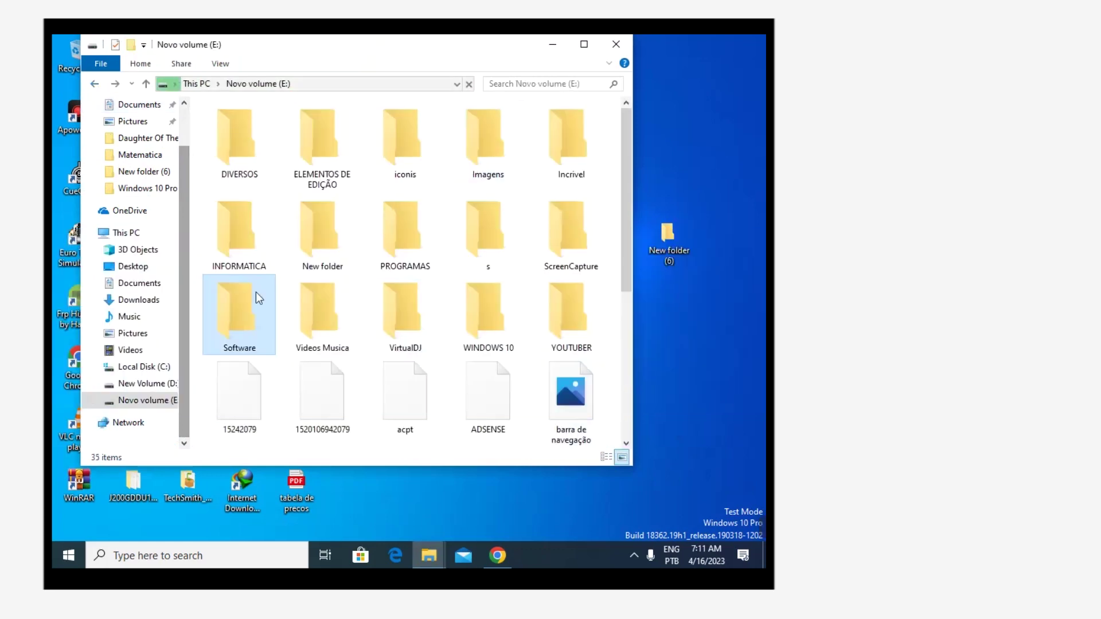
double_click(252, 291)
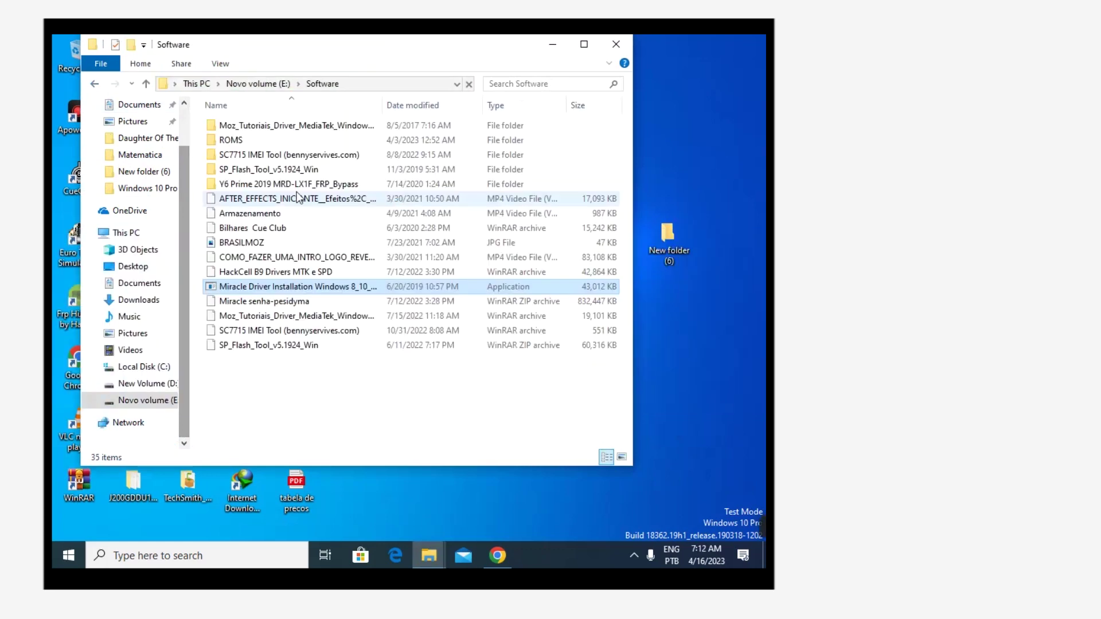
- Launch the ResearchDownload application from ROMS > Programa Flash > SPD_Research_Tool_R4.0.0001
double_click(239, 138)
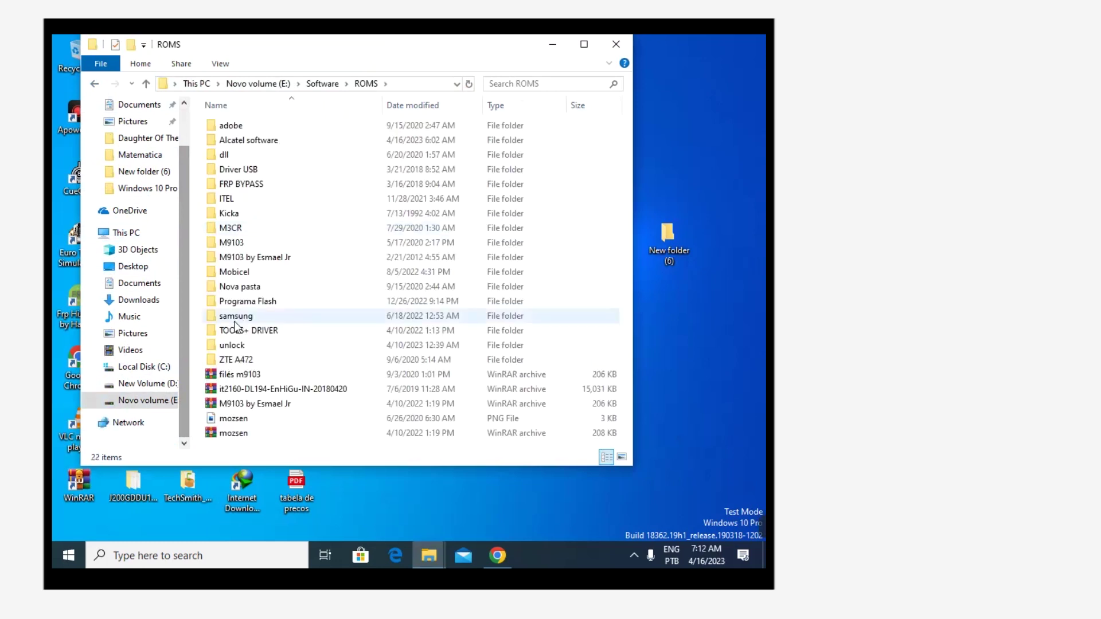
left_click(245, 302)
double_click(247, 303)
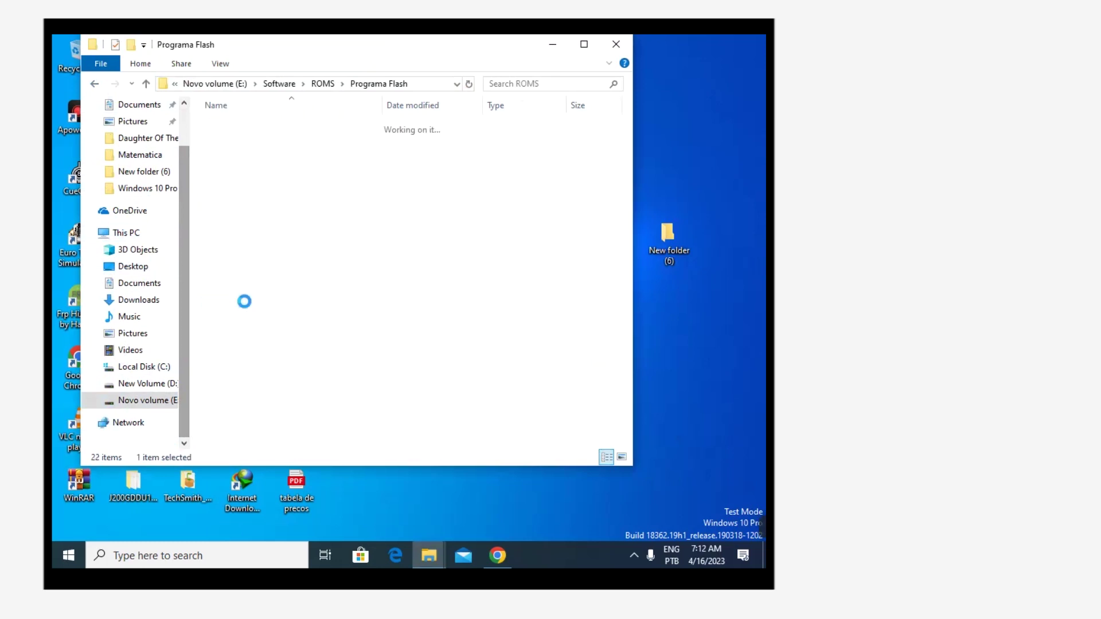
double_click(269, 183)
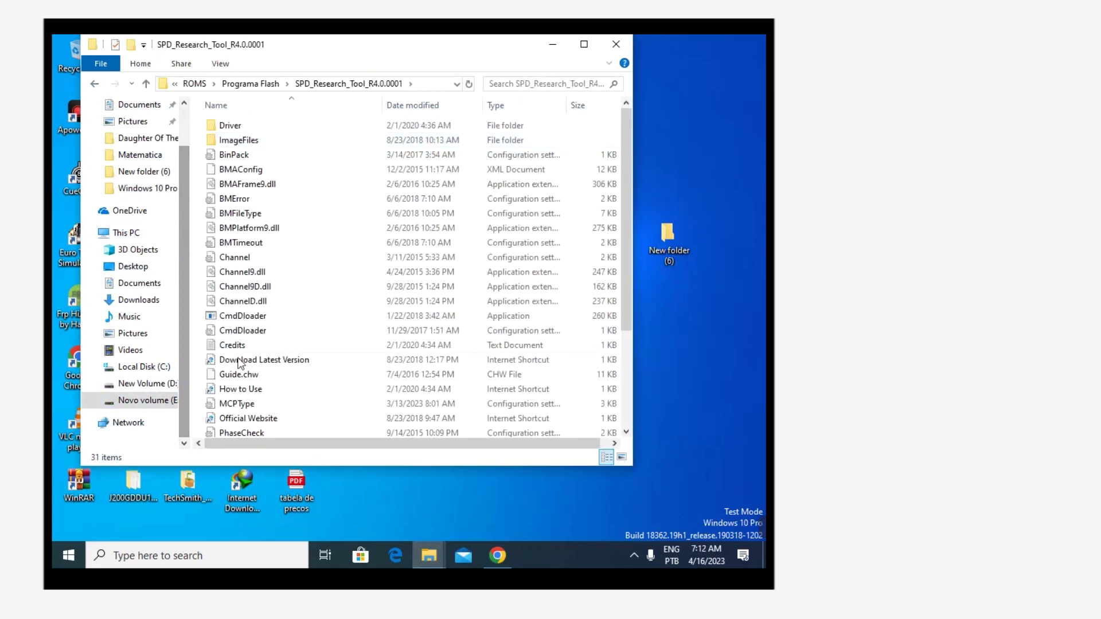
scroll(631, 316, "down", 3)
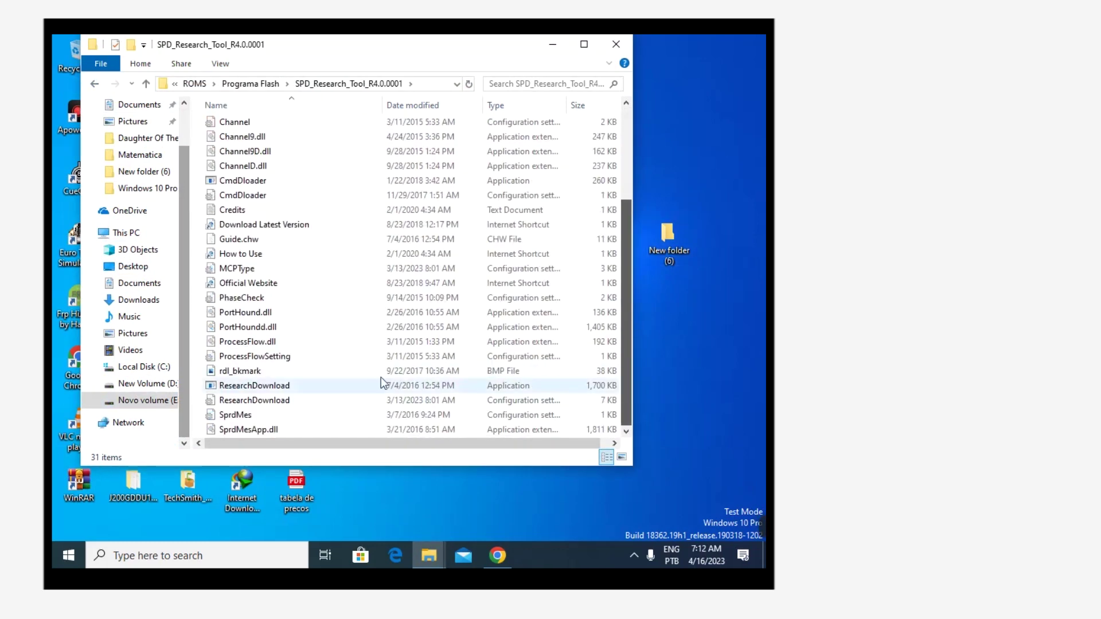
left_click(259, 389)
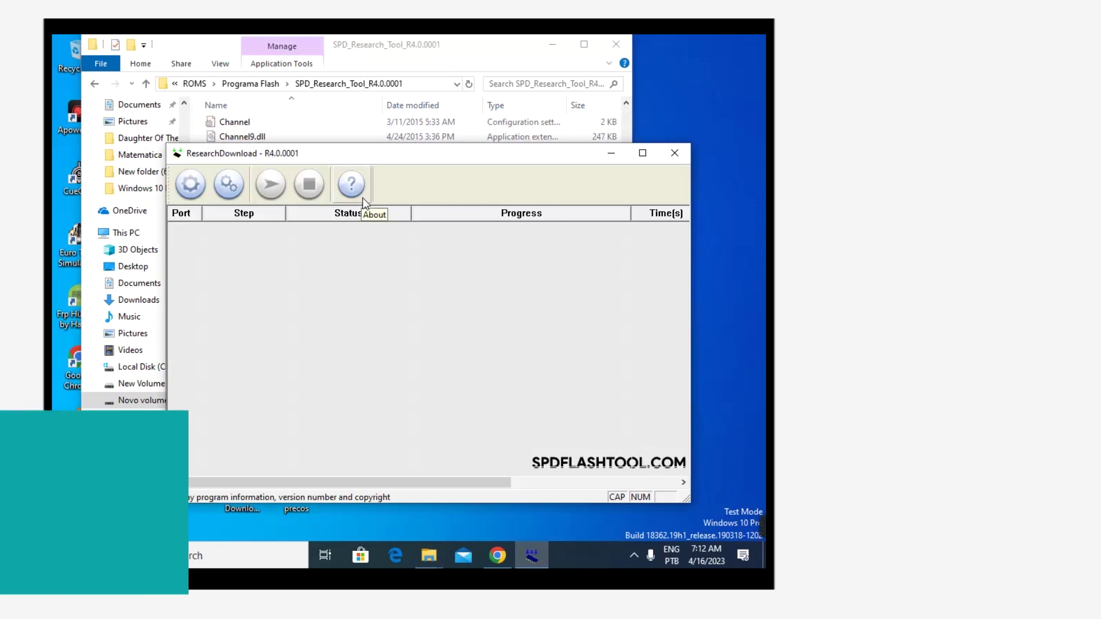
- Load the .pac firmware packet from the Primero HackCell B9 A23S folder inside Desktop > A23S ITEL into ResearchDownload R4.0.0001
left_click(178, 188)
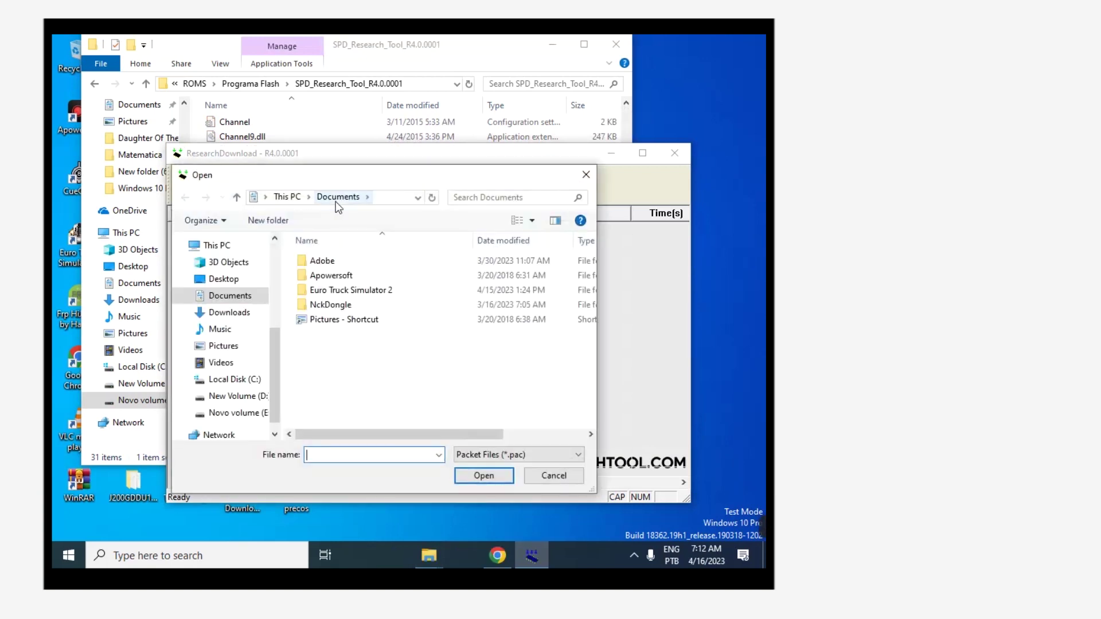
left_click(215, 281)
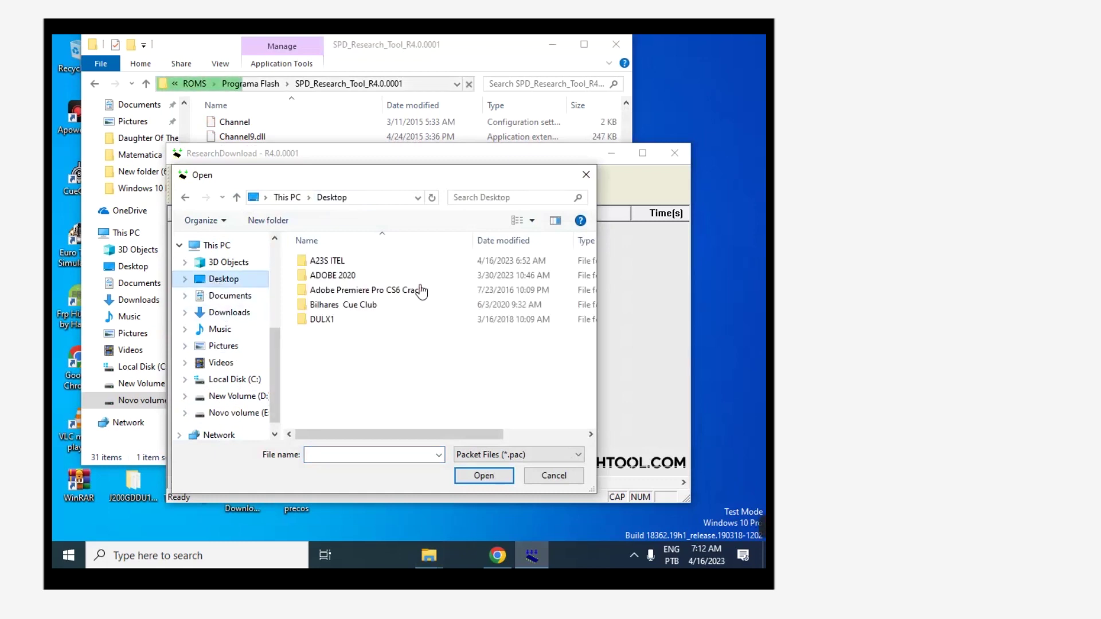
double_click(331, 263)
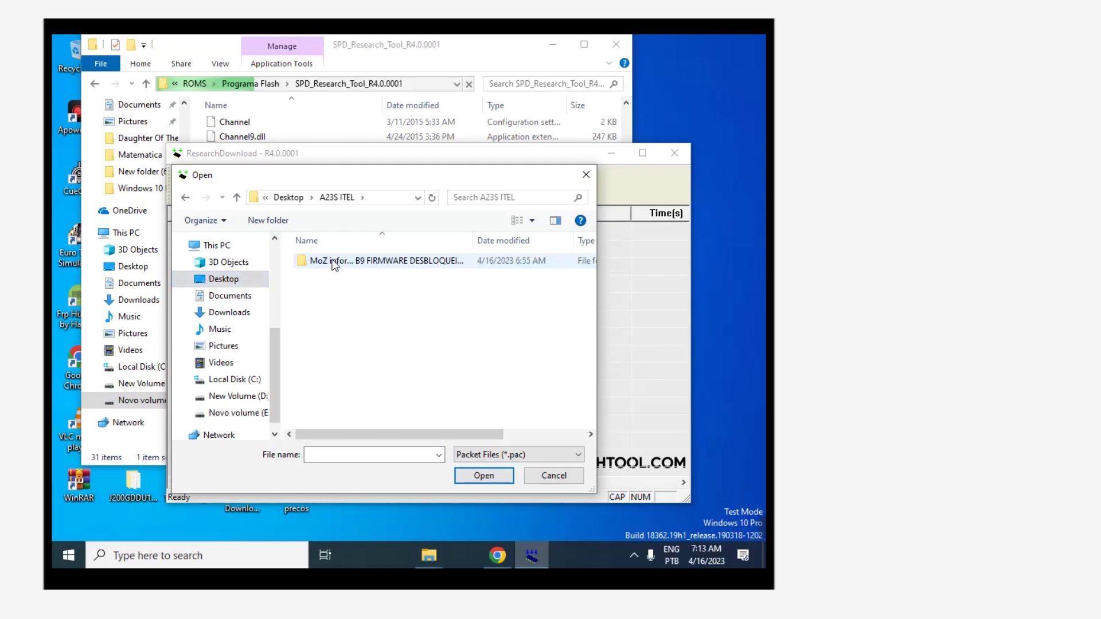
double_click(329, 259)
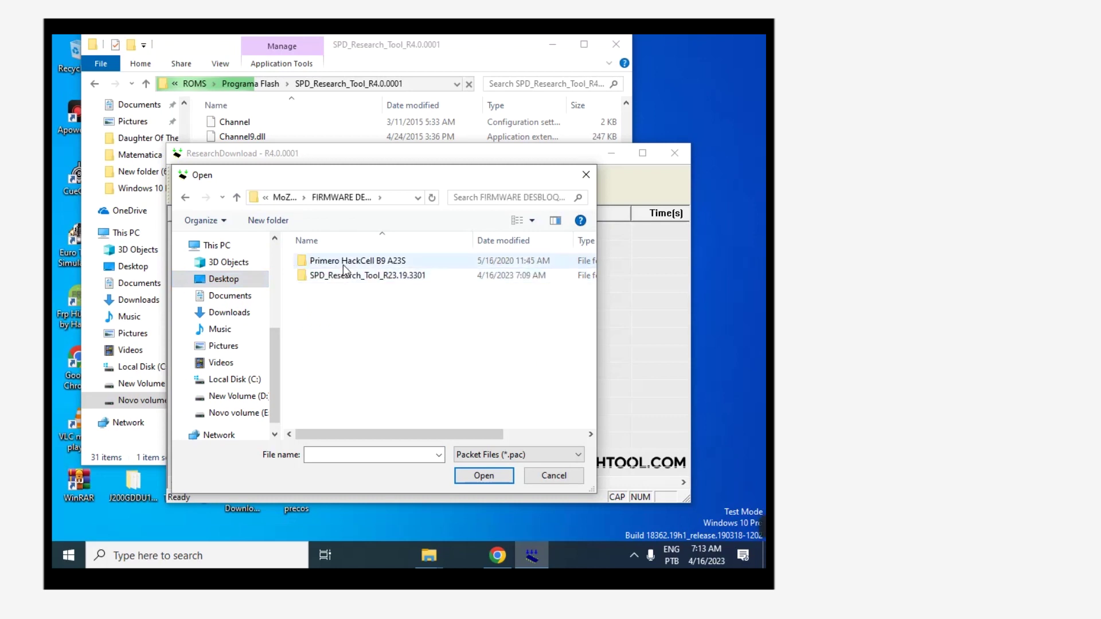
double_click(343, 265)
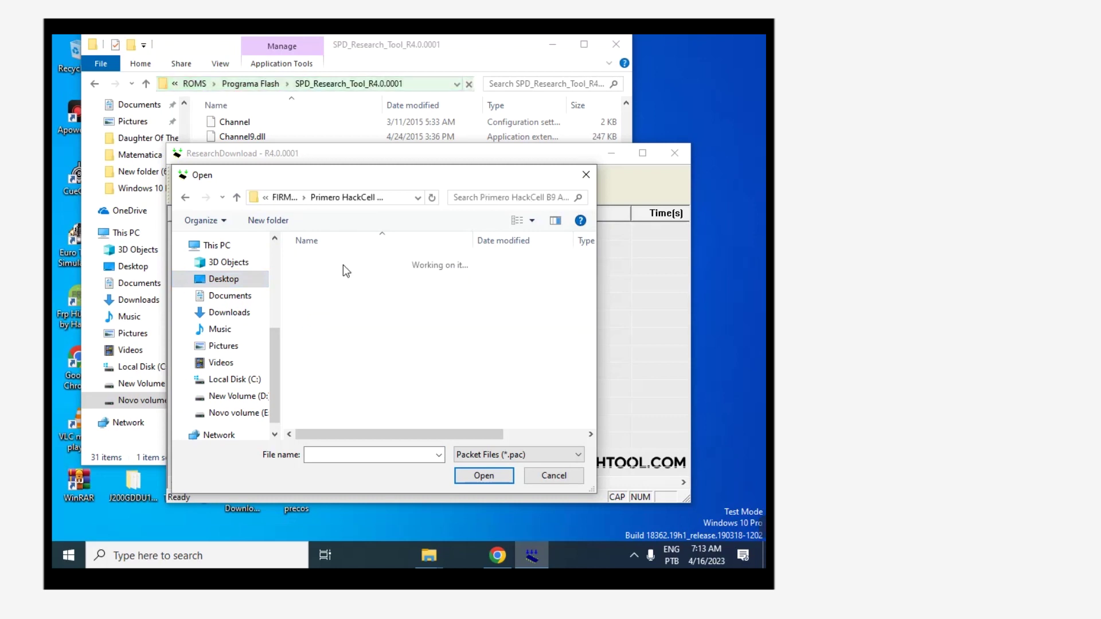
double_click(344, 263)
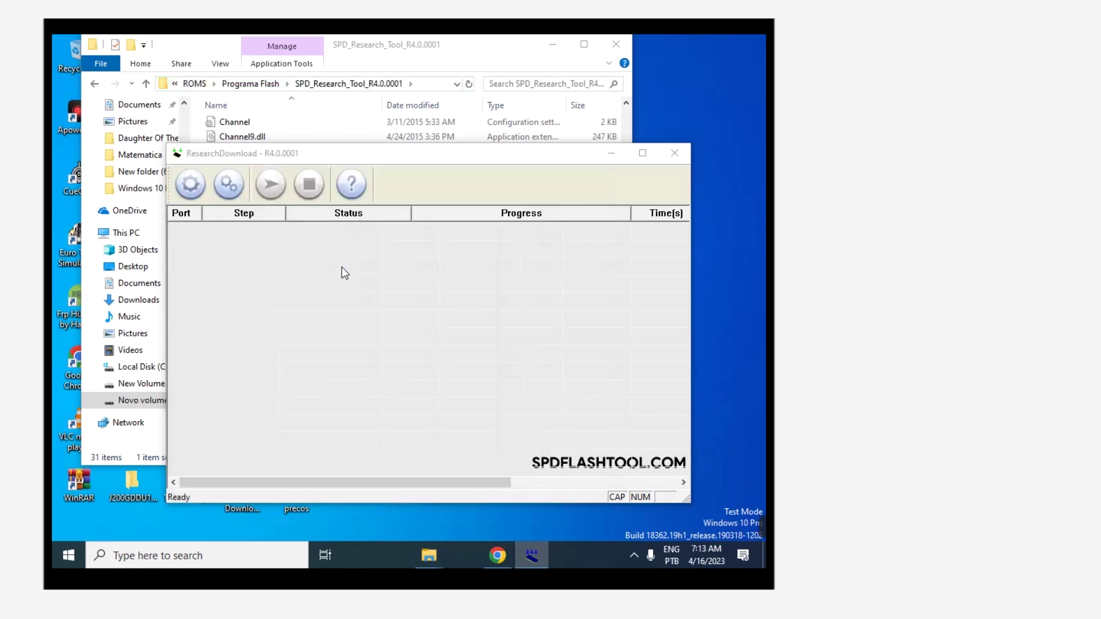
- Move the ResearchDownload window higher and start downloading the loaded sp9832e_1h10 firmware to the phone
left_click_drag(439, 157, 419, 107)
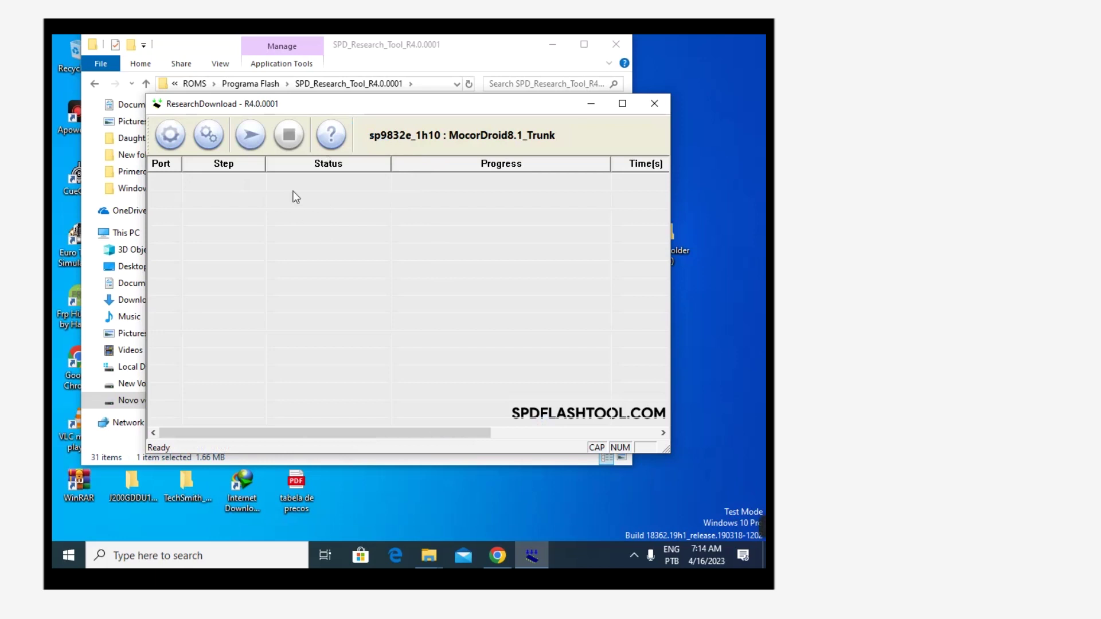
left_click(251, 135)
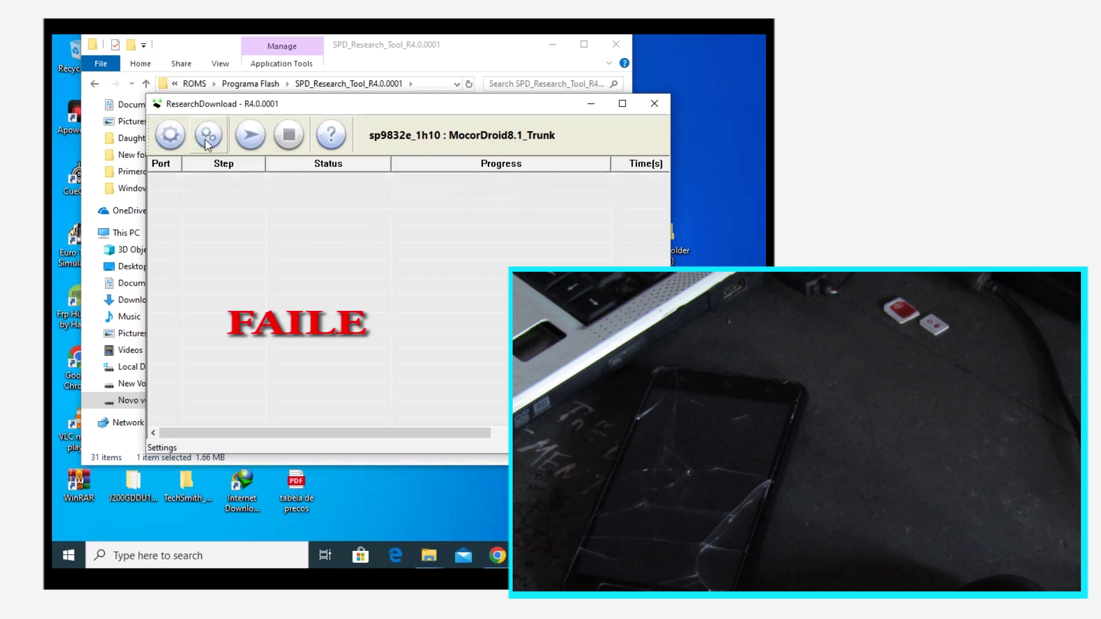
- In the download settings, leave NV_WLTE out of the file backup, keep PhaseCheck selected, and accept the settings
left_click(205, 139)
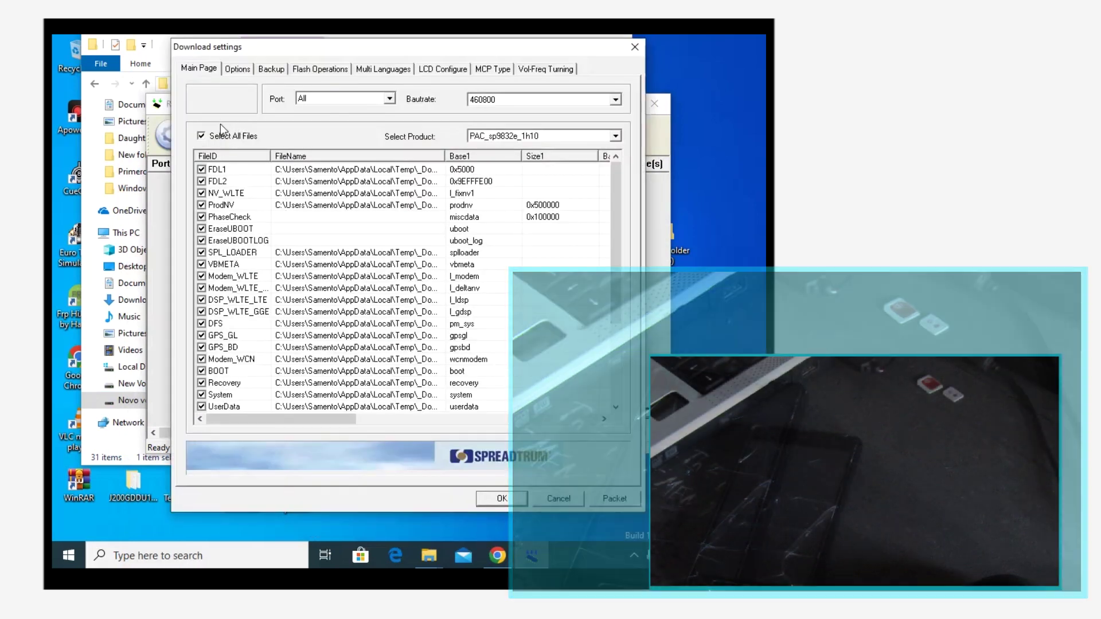
left_click(277, 70)
left_click(216, 401)
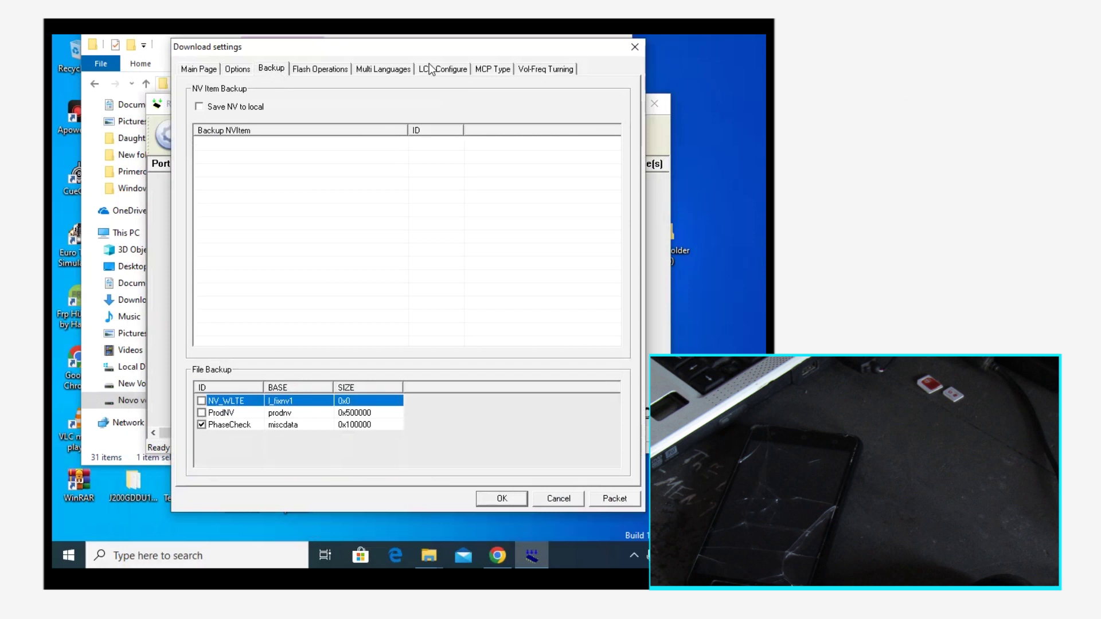
left_click(431, 68)
left_click(262, 70)
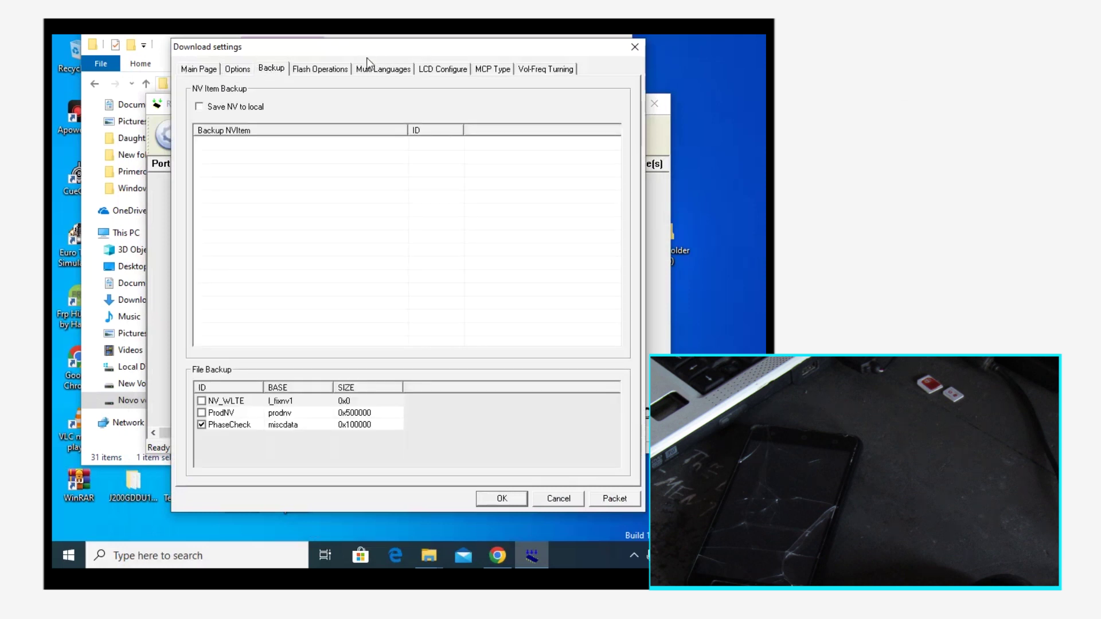
left_click(494, 495)
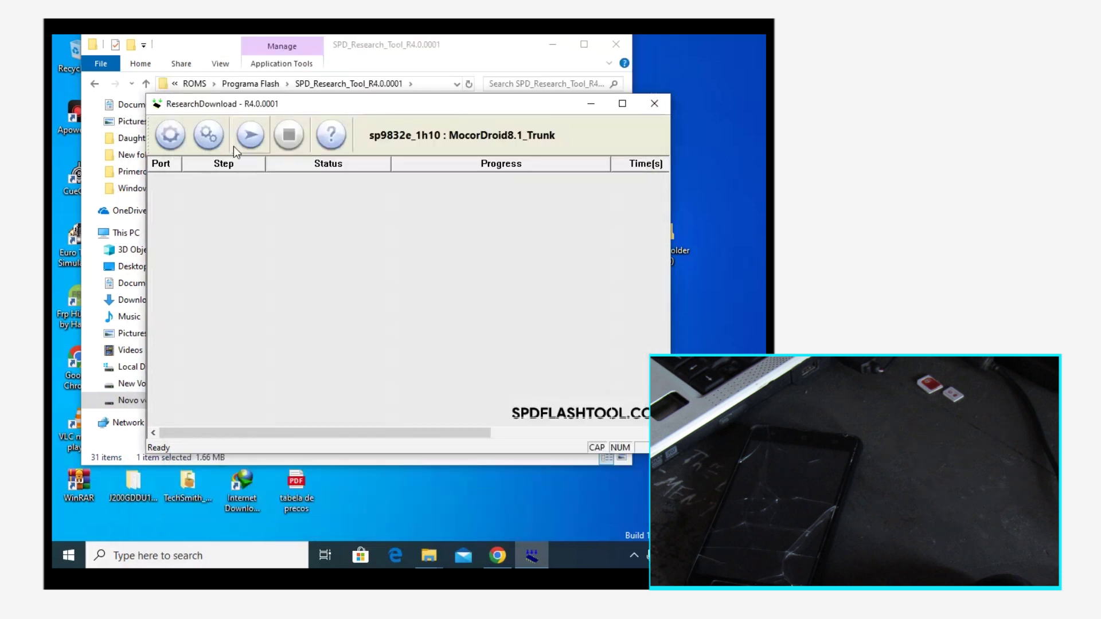
- Start the firmware download again, agree to continue without an IMEI backup, and maximize the ResearchDownload window
left_click(249, 141)
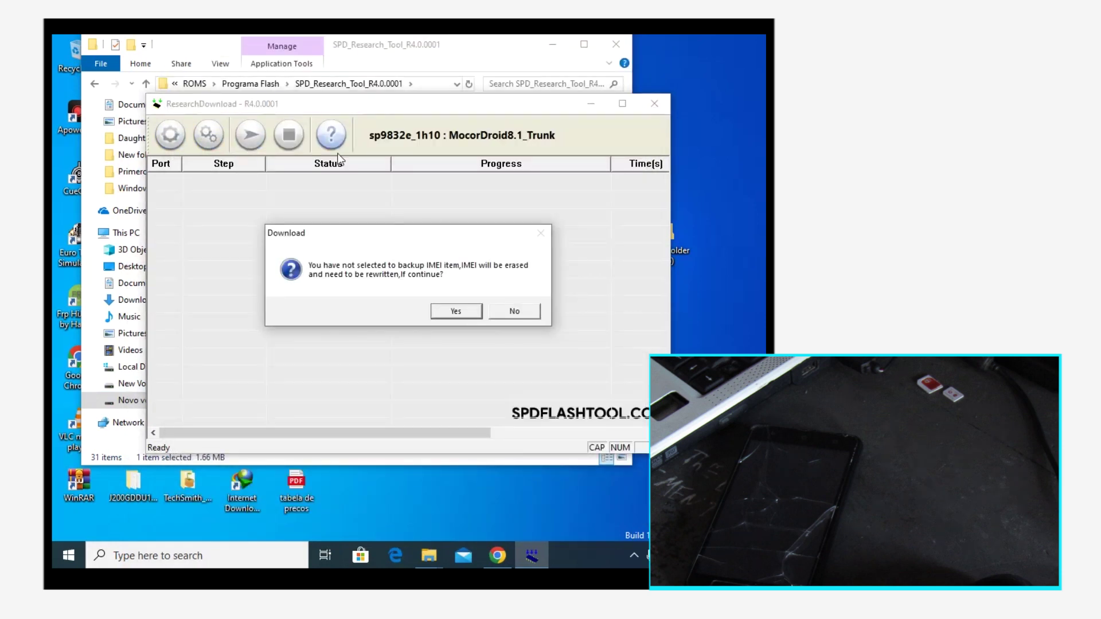
left_click(466, 315)
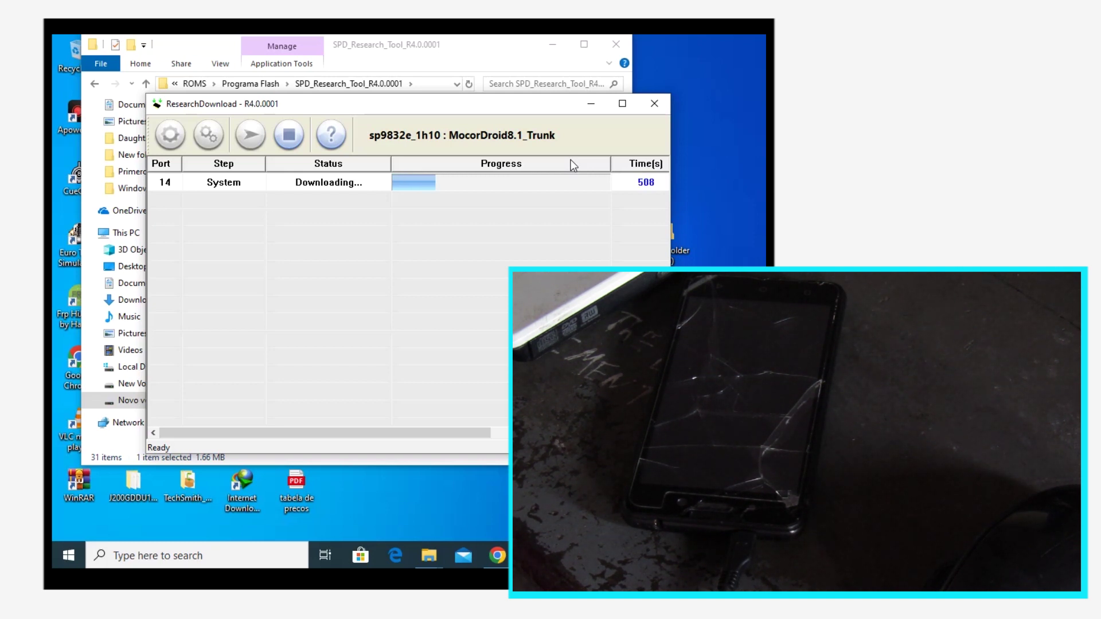
left_click(622, 103)
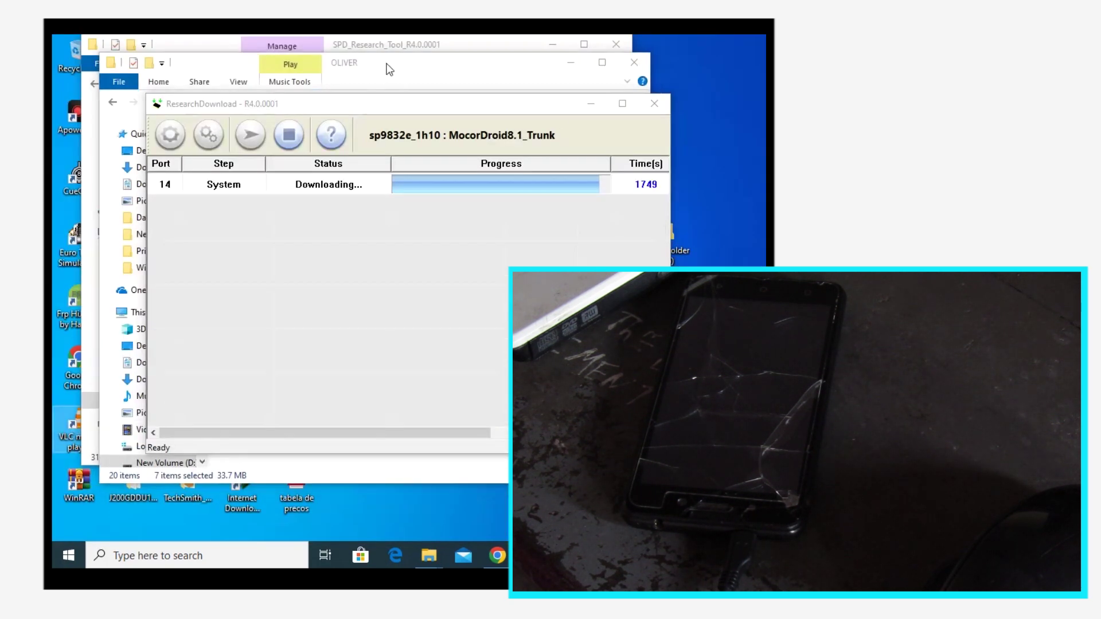
left_click(622, 104)
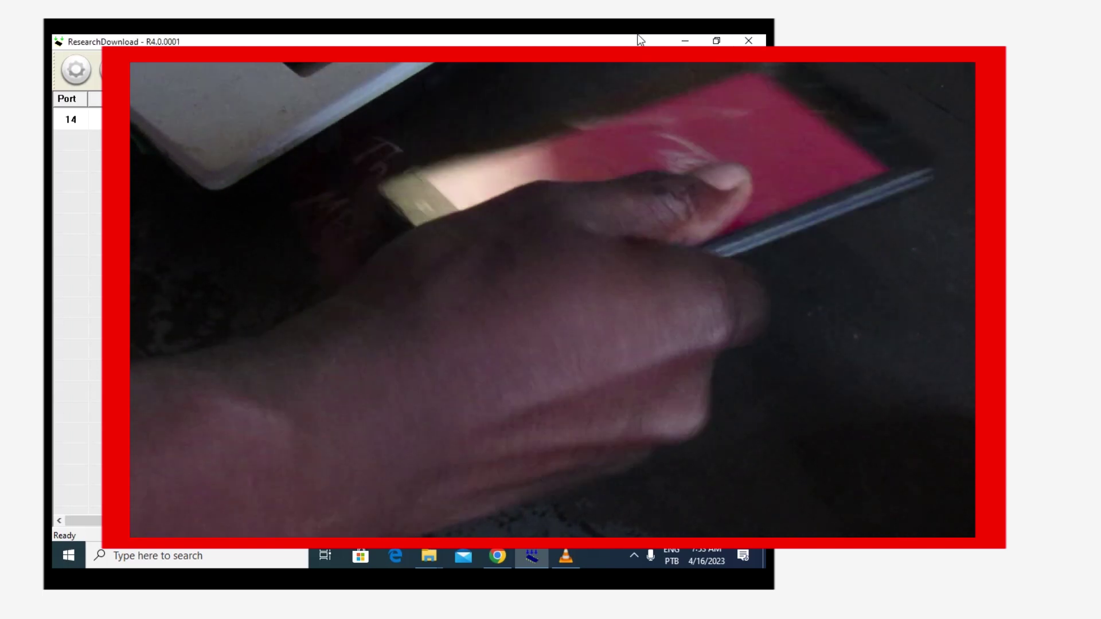
- Close the ResearchDownload, File Explorer and VLC media player windows to return to the desktop
left_click(686, 41)
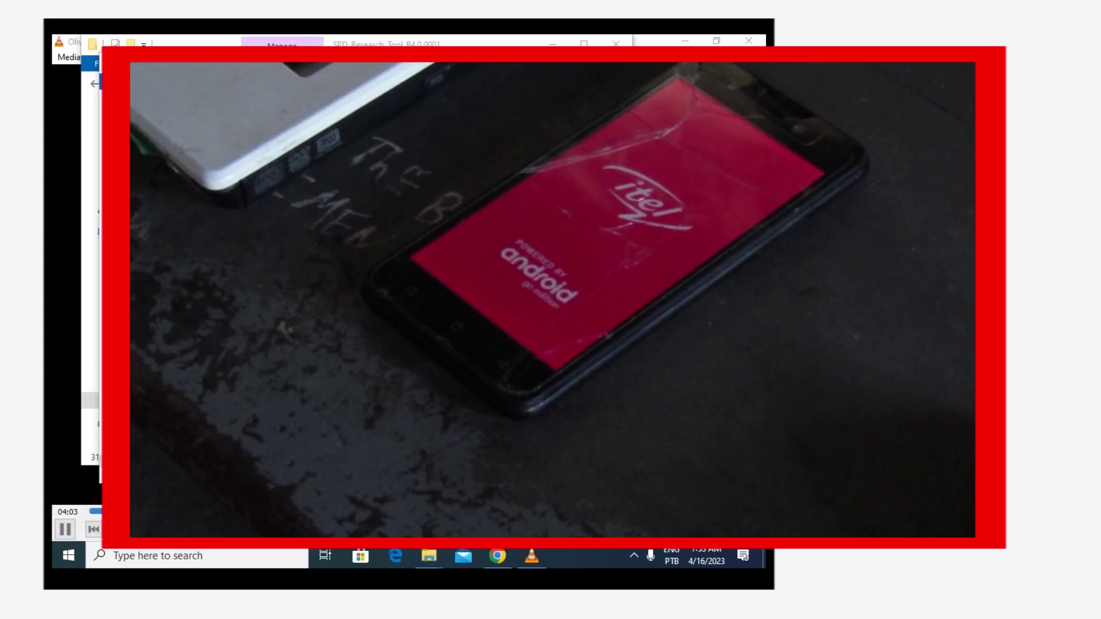
left_click(610, 44)
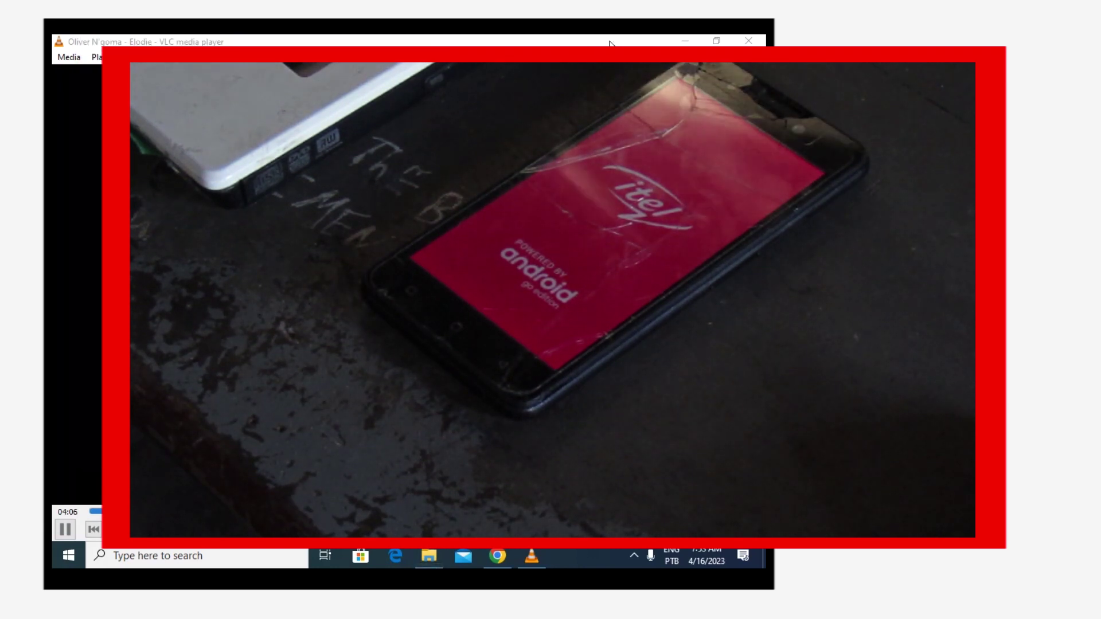
left_click(748, 41)
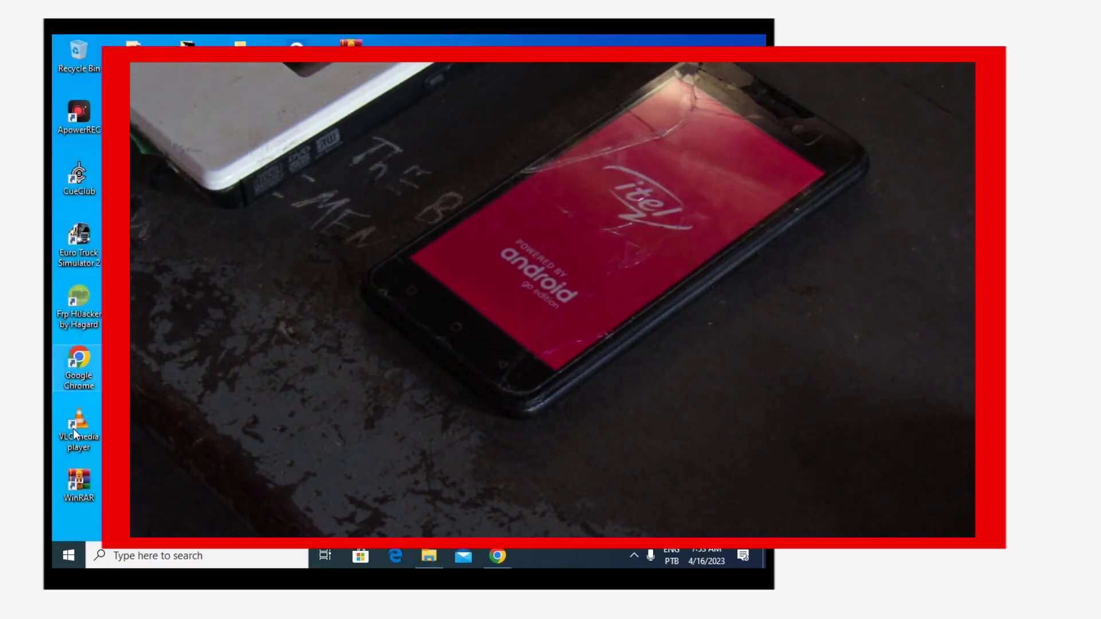